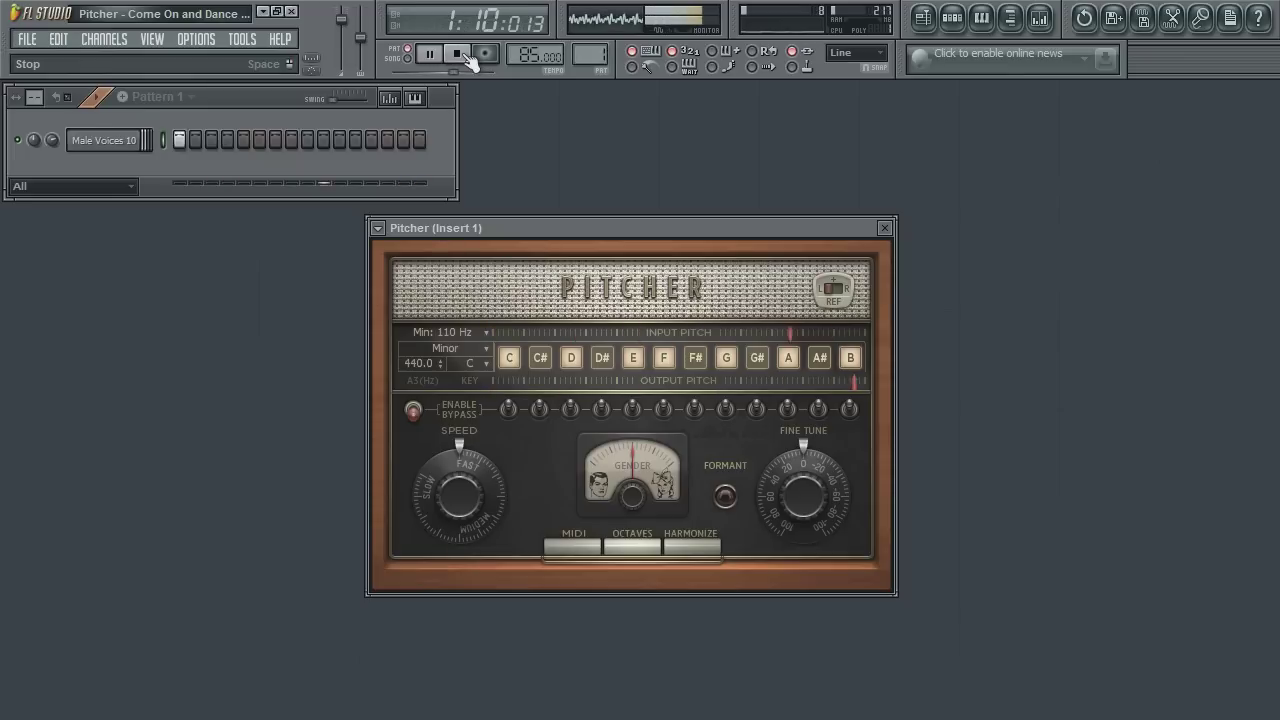
Stop the song and restart it from 1:01 so the Male Voices 10 vocal plays through Pitcher.
{"action": "left_click", "coordinate": [466, 56]}
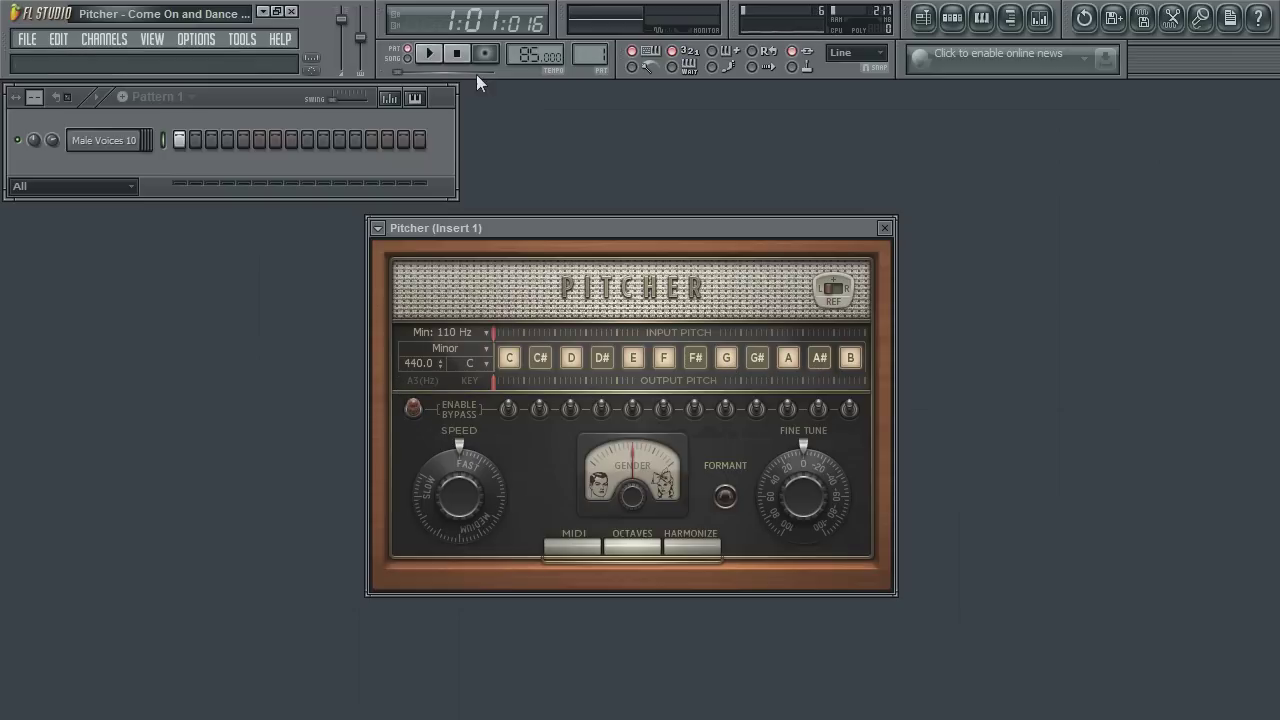
{"action": "left_click", "coordinate": [429, 53]}
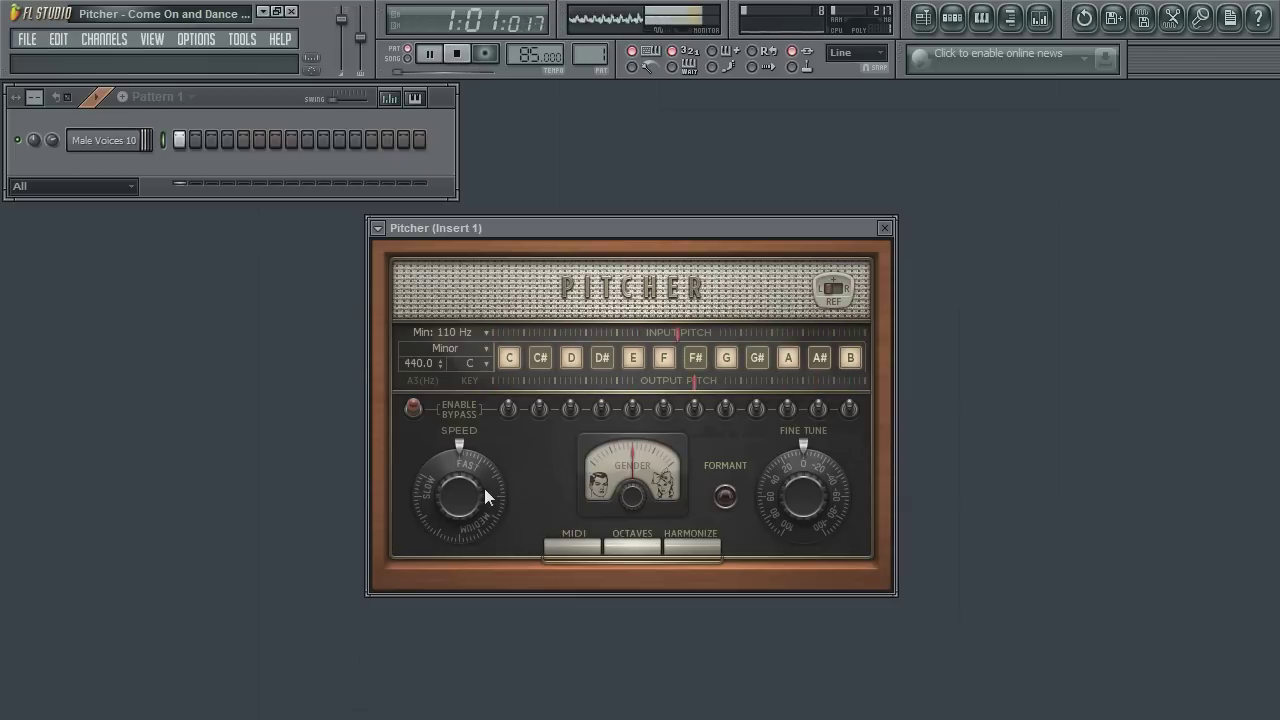
Dip Pitcher's correction speed to 92, bring it back to 100, then stop playback.
{"action": "left_click_drag", "start_coordinate": [486, 490], "coordinate": [443, 449]}
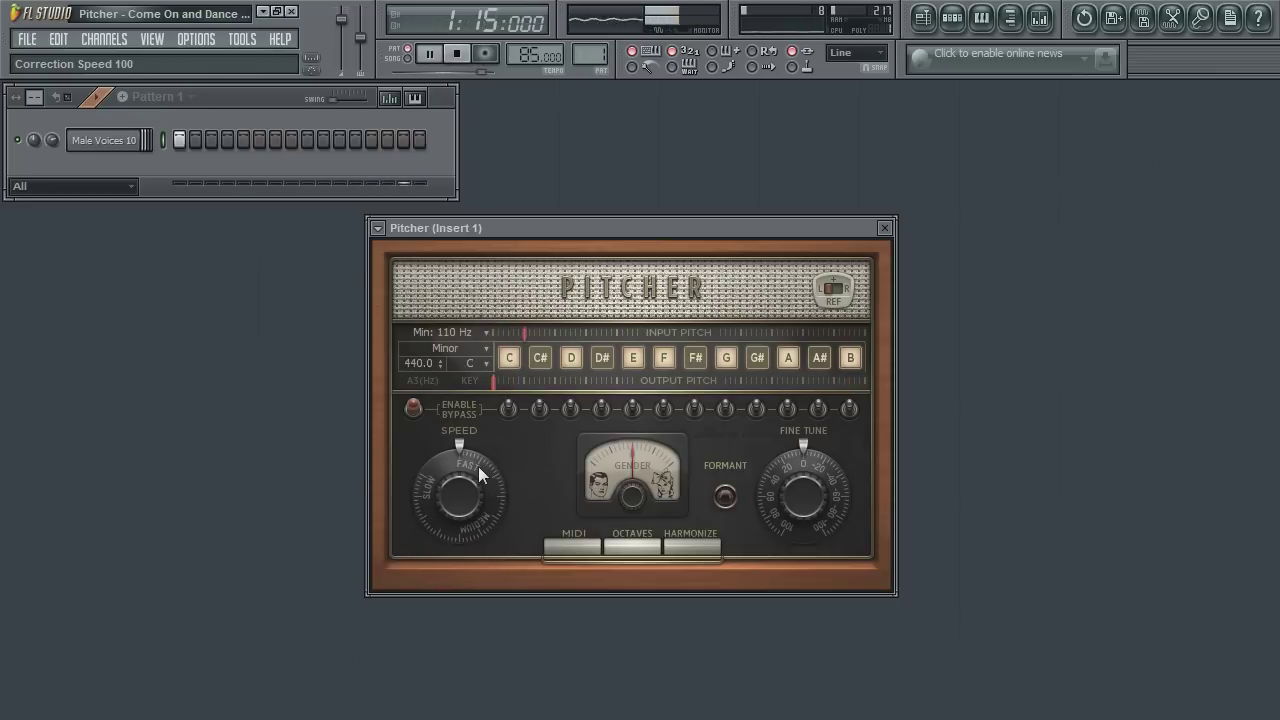
{"action": "mouse_move", "coordinate": [483, 478]}
{"action": "left_mouse_down"}
{"action": "mouse_move", "coordinate": [480, 549]}
{"action": "mouse_move", "coordinate": [478, 466]}
{"action": "left_mouse_up"}
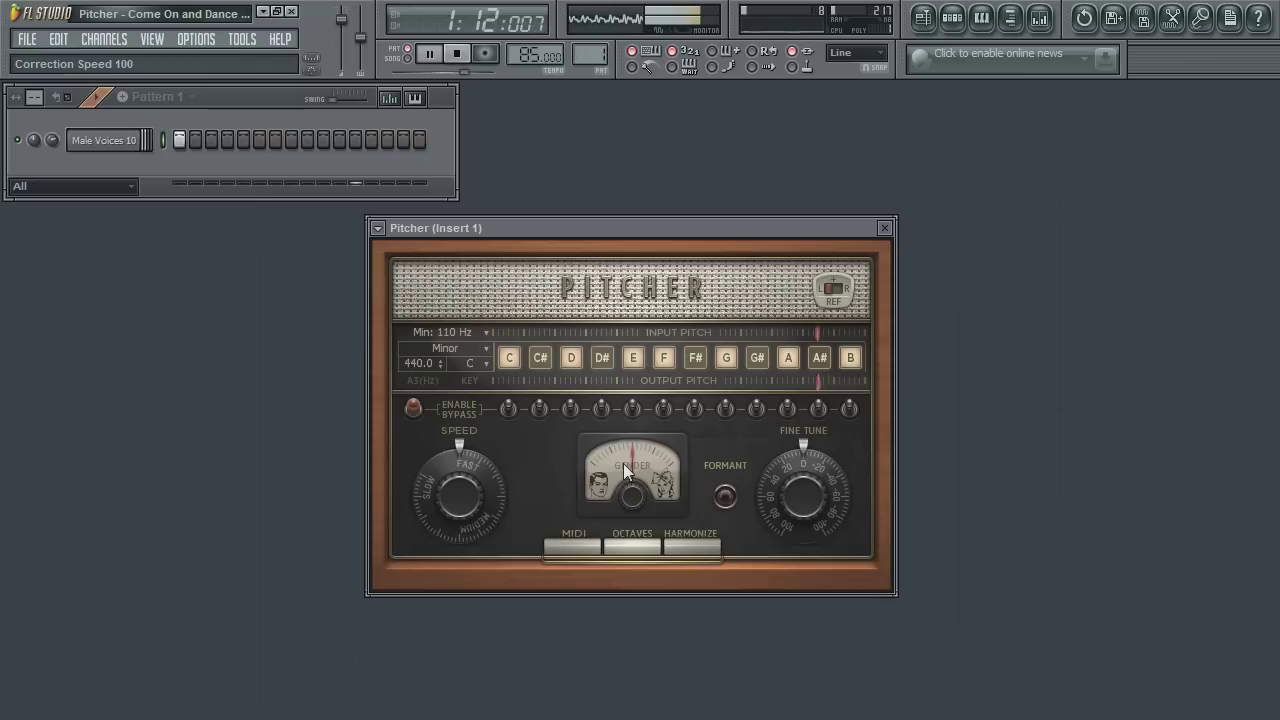
{"action": "key", "text": "space"}
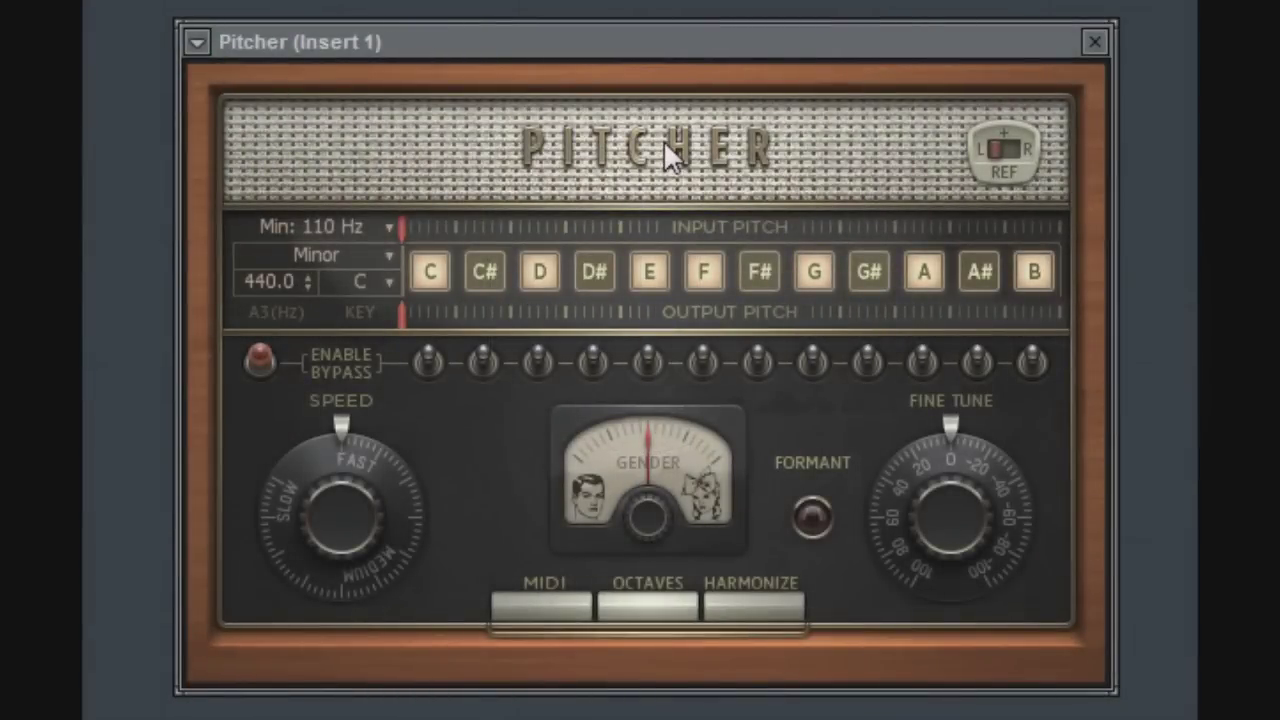
View and dismiss Pitcher's about box, then set the REF L/R switch to R.
{"action": "left_click", "coordinate": [665, 143]}
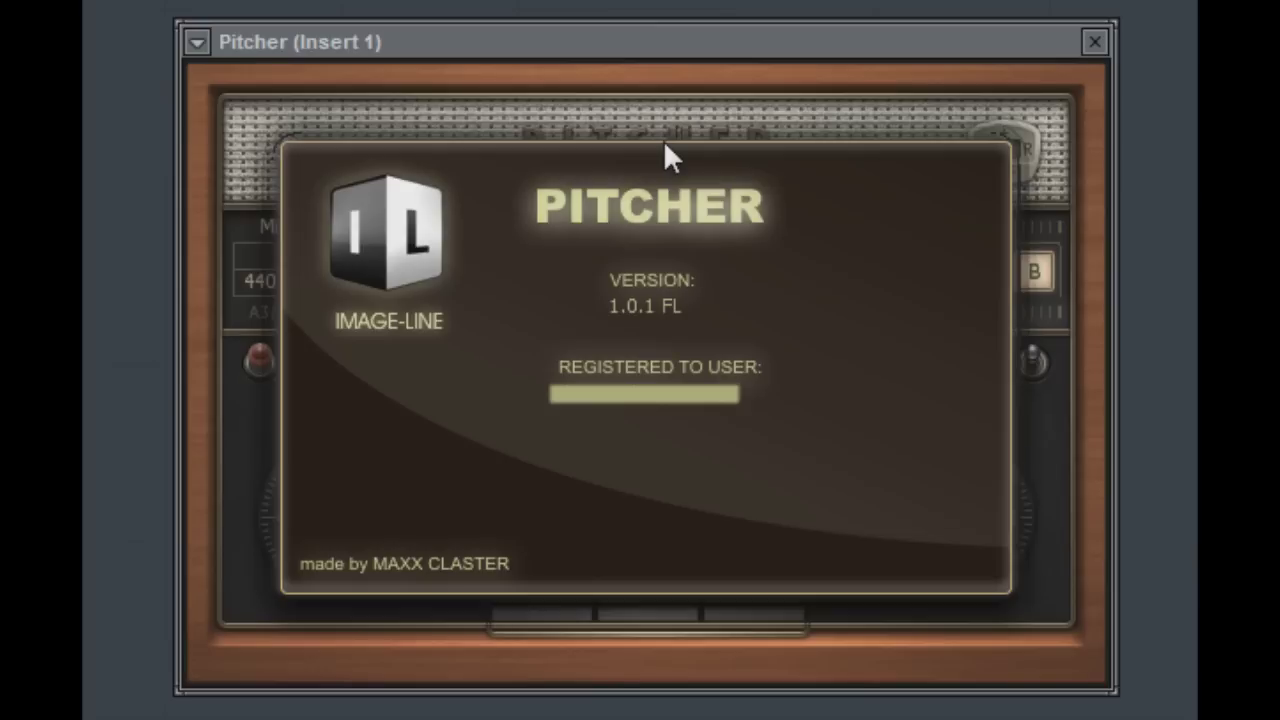
{"action": "left_click", "coordinate": [665, 145]}
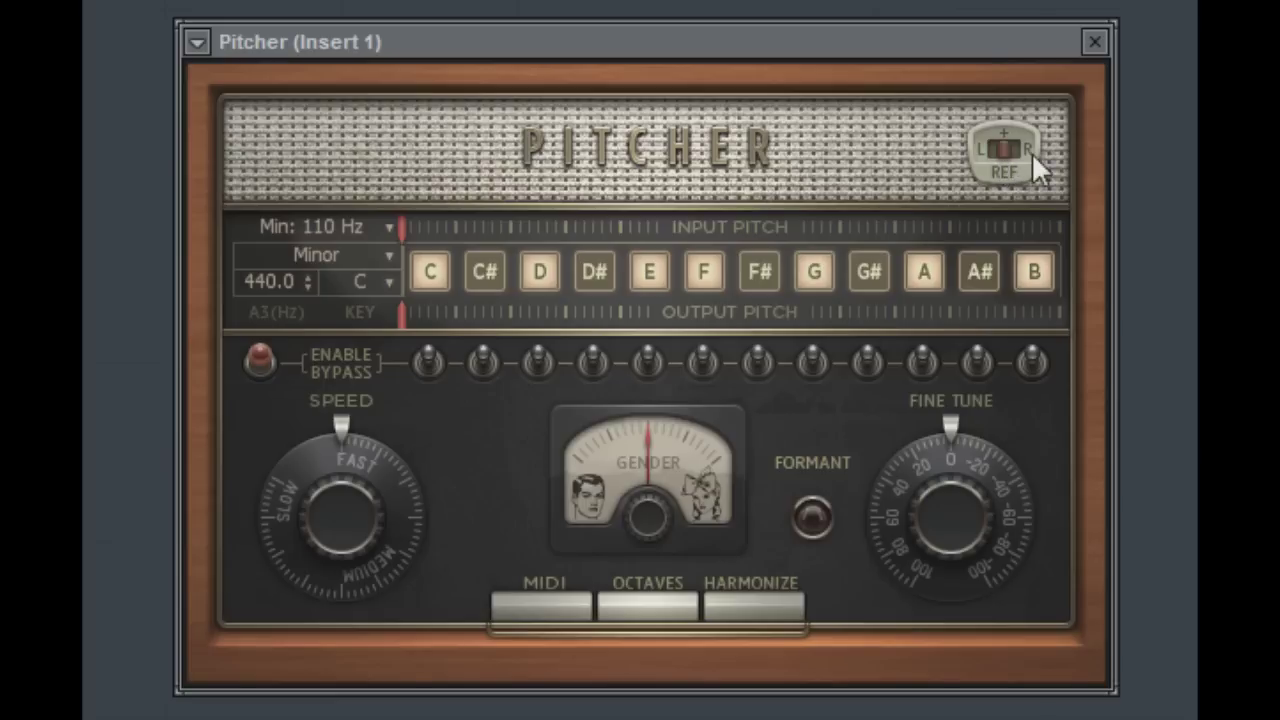
{"action": "mouse_move", "coordinate": [1066, 156]}
{"action": "left_mouse_down"}
{"action": "mouse_move", "coordinate": [1085, 156]}
{"action": "mouse_move", "coordinate": [1049, 157]}
{"action": "mouse_move", "coordinate": [1085, 158]}
{"action": "mouse_move", "coordinate": [1051, 158]}
{"action": "mouse_move", "coordinate": [1050, 172]}
{"action": "left_mouse_up"}
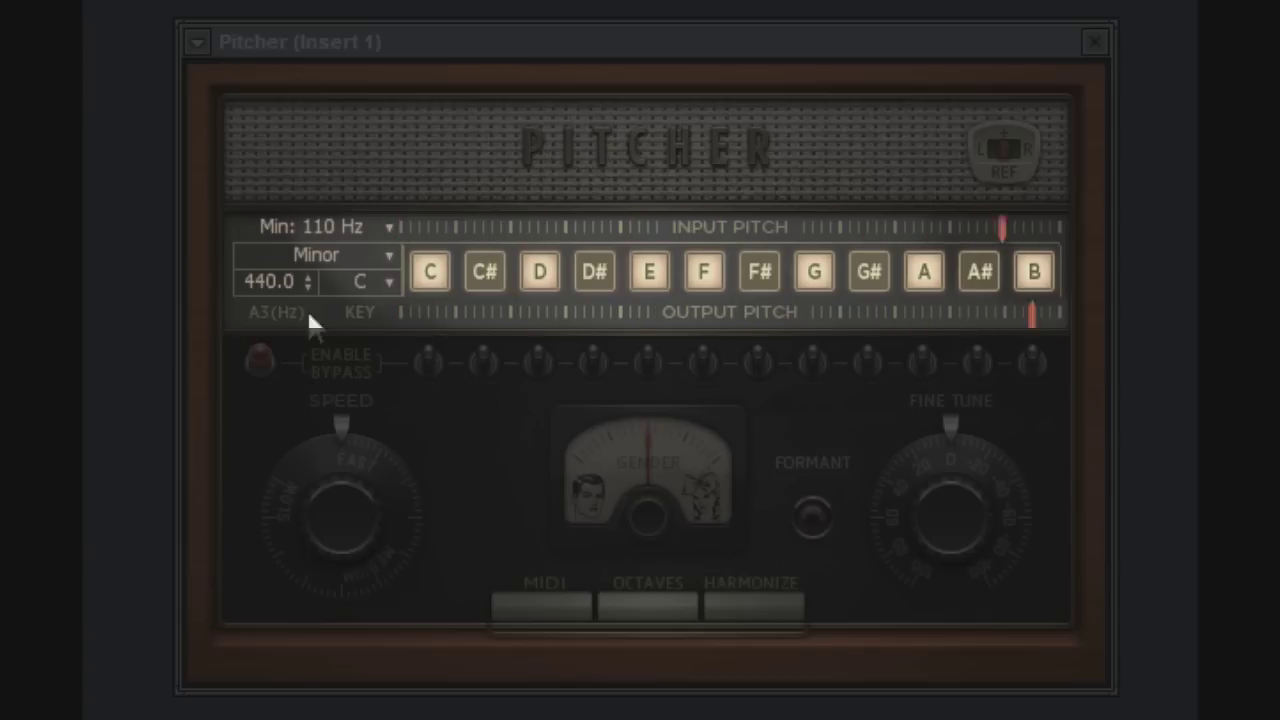
{"action": "left_click", "coordinate": [385, 255]}
{"action": "left_click", "coordinate": [385, 255]}
{"action": "left_click", "coordinate": [385, 282]}
{"action": "left_click", "coordinate": [385, 282]}
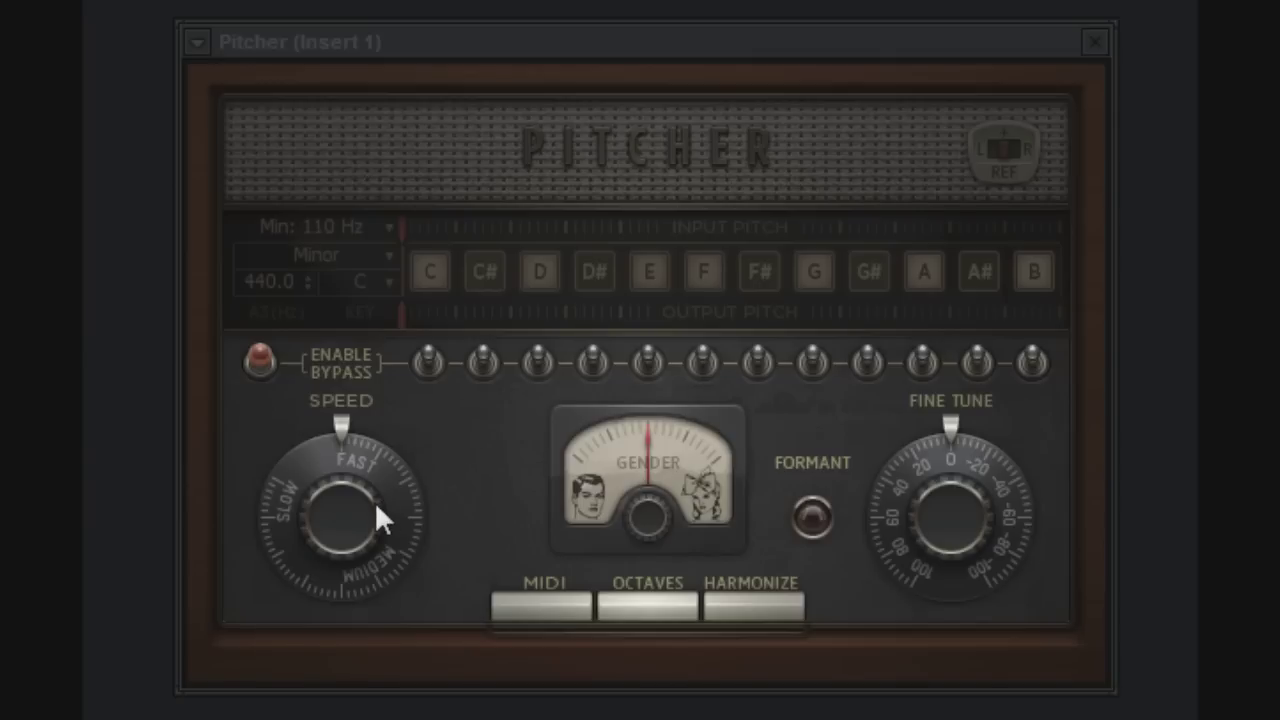
{"action": "left_click_drag", "start_coordinate": [366, 466], "coordinate": [330, 490]}
{"action": "left_click_drag", "start_coordinate": [329, 443], "coordinate": [271, 500]}
{"action": "left_click_drag", "start_coordinate": [633, 505], "coordinate": [583, 503]}
{"action": "left_click_drag", "start_coordinate": [925, 485], "coordinate": [894, 485]}
Toggle Pitcher's MIDI, OCTAVES and HARMONIZE modes on and off, ending with HARMONIZE off.
{"action": "left_click", "coordinate": [560, 608]}
{"action": "left_click", "coordinate": [623, 608]}
{"action": "left_click", "coordinate": [748, 608]}
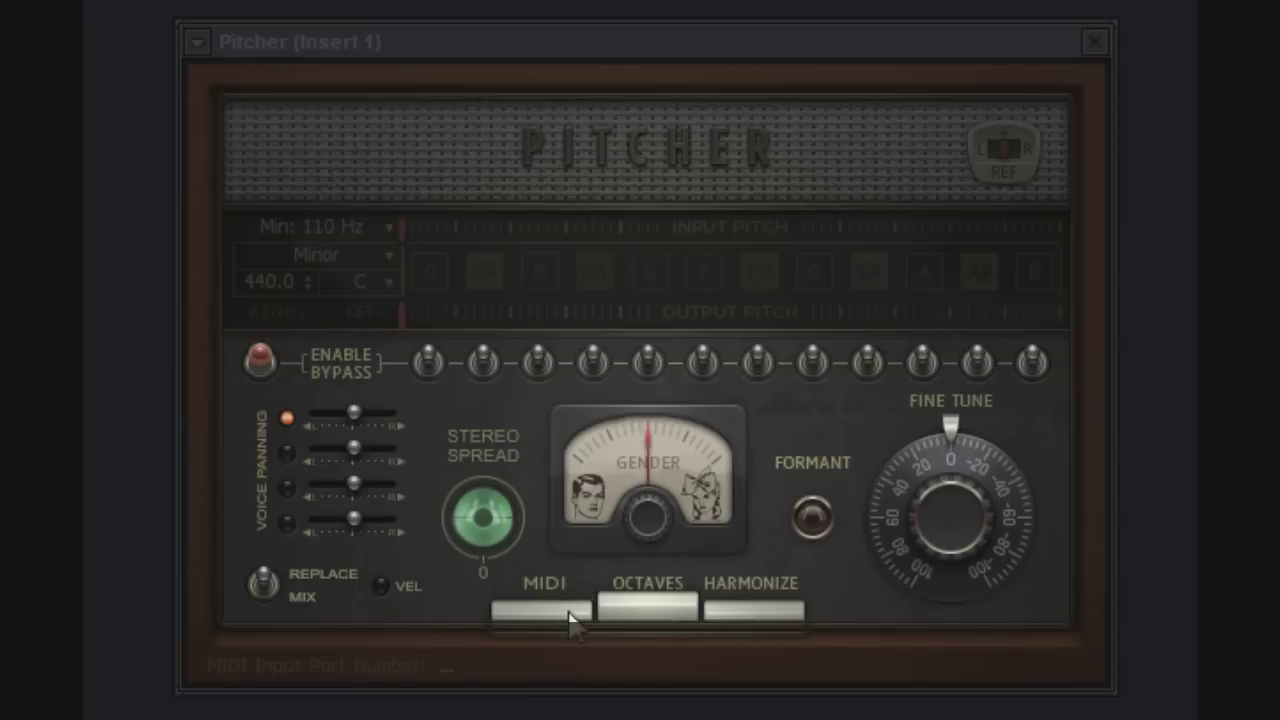
{"action": "left_click", "coordinate": [571, 612]}
{"action": "left_click", "coordinate": [752, 614]}
{"action": "left_click", "coordinate": [755, 625]}
Toggle OCTAVES and MIDI off and on again, leaving both switched on.
{"action": "left_click", "coordinate": [646, 624]}
{"action": "left_click", "coordinate": [646, 624]}
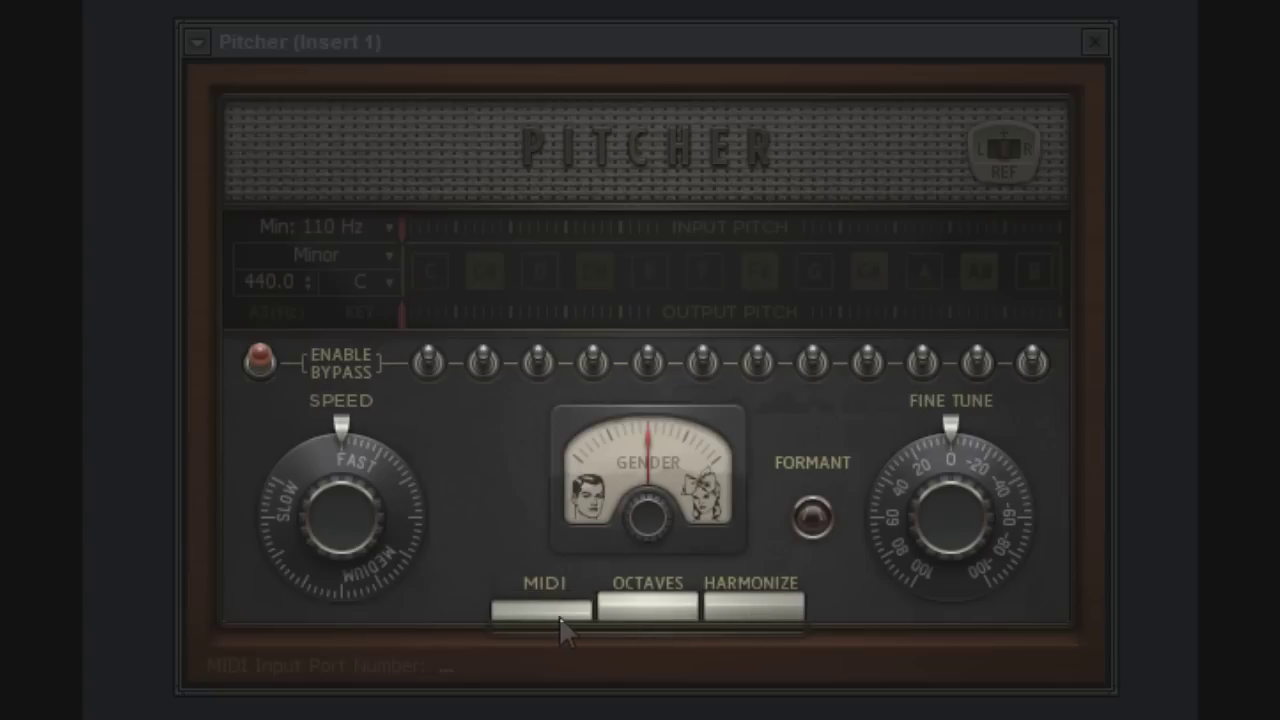
{"action": "left_click", "coordinate": [552, 622]}
{"action": "left_click", "coordinate": [548, 622]}
{"action": "left_click", "coordinate": [665, 608]}
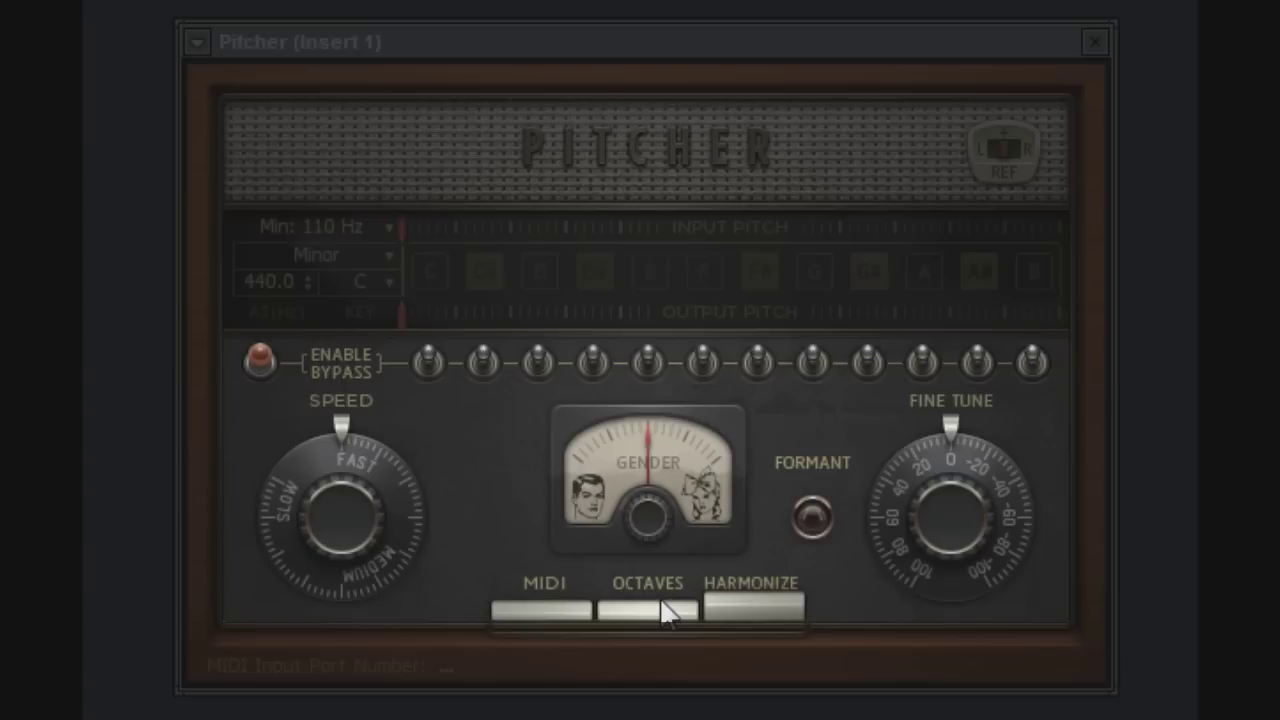
{"action": "left_click", "coordinate": [665, 610]}
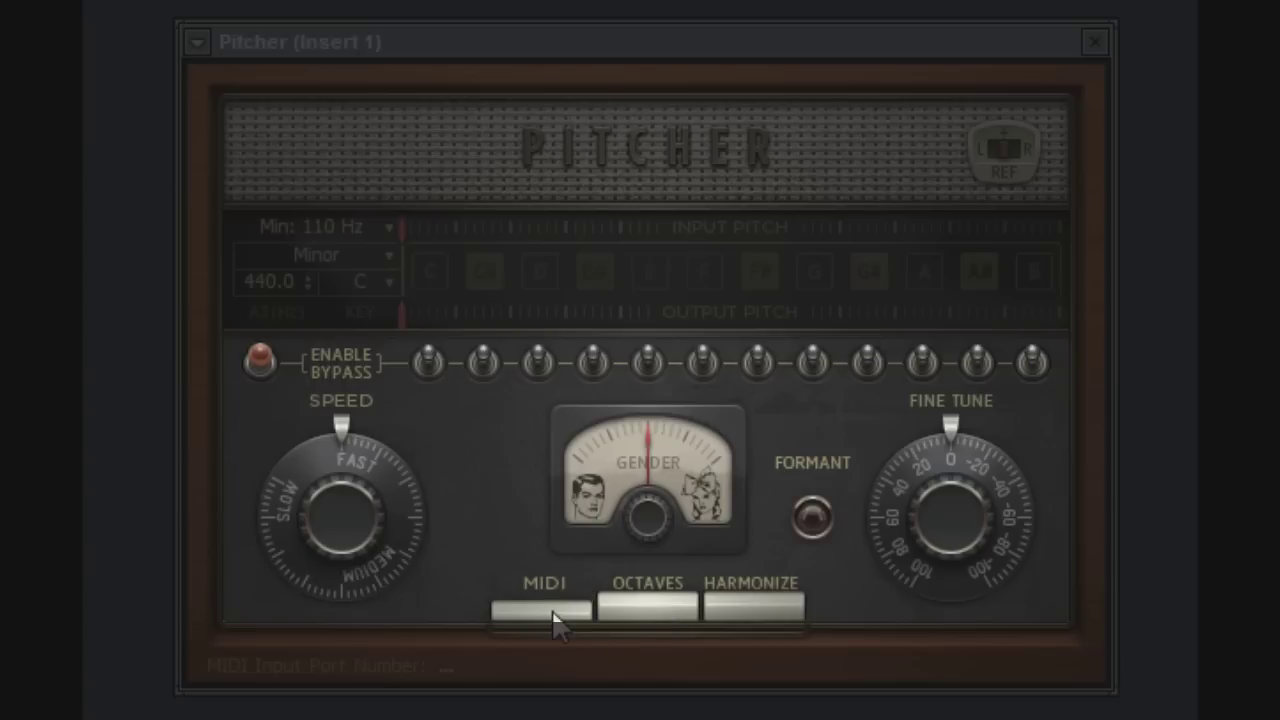
{"action": "left_click", "coordinate": [551, 612]}
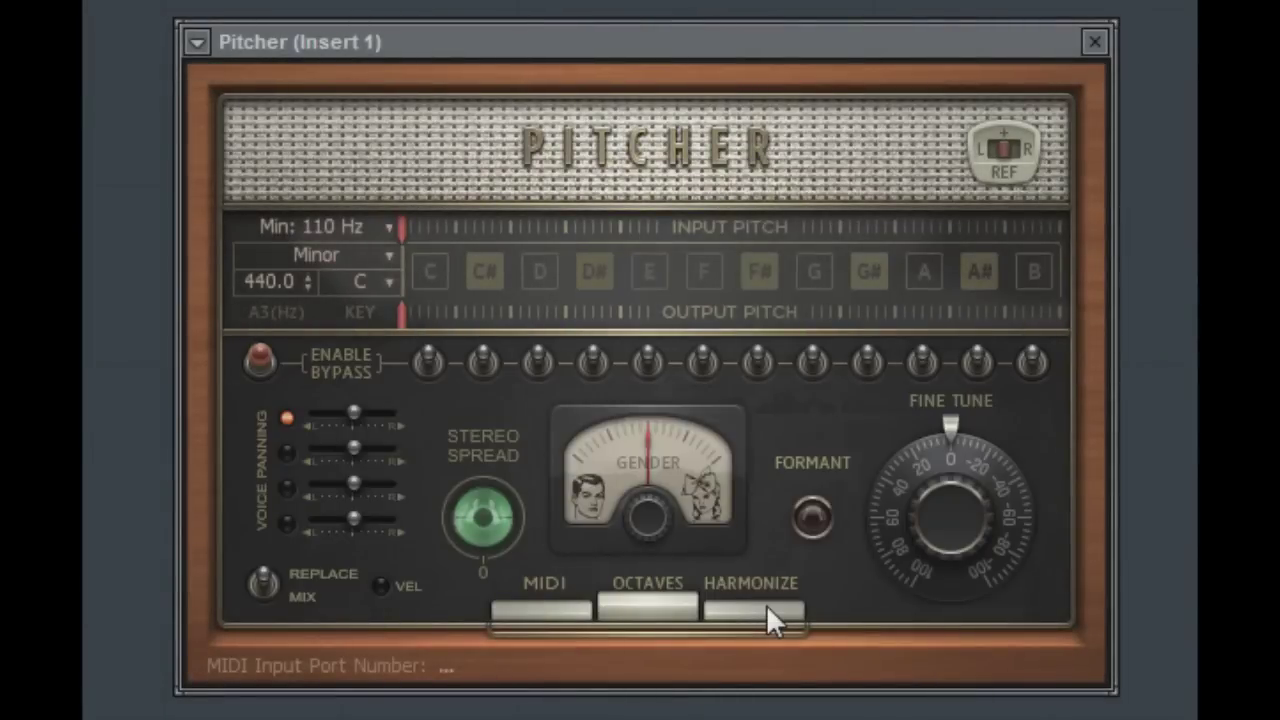
Switch HARMONIZE and MIDI off so all twelve notes are active again.
{"action": "left_click", "coordinate": [767, 607]}
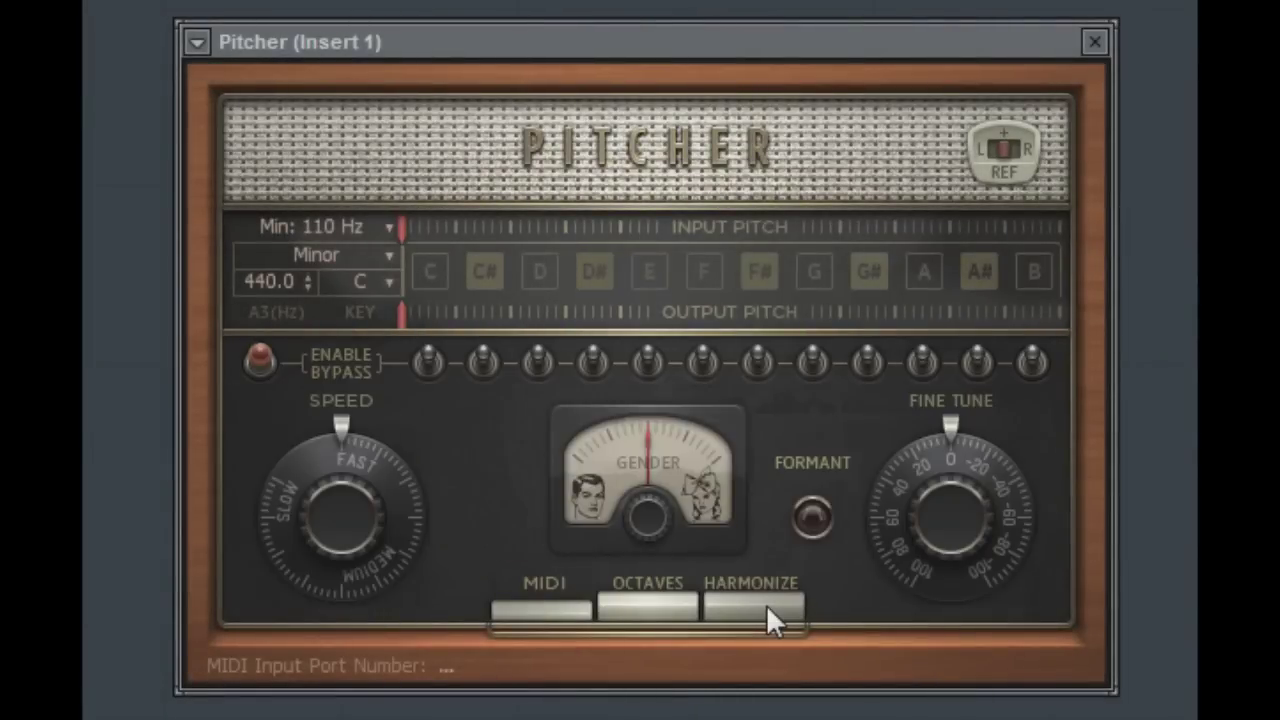
{"action": "left_click", "coordinate": [570, 600]}
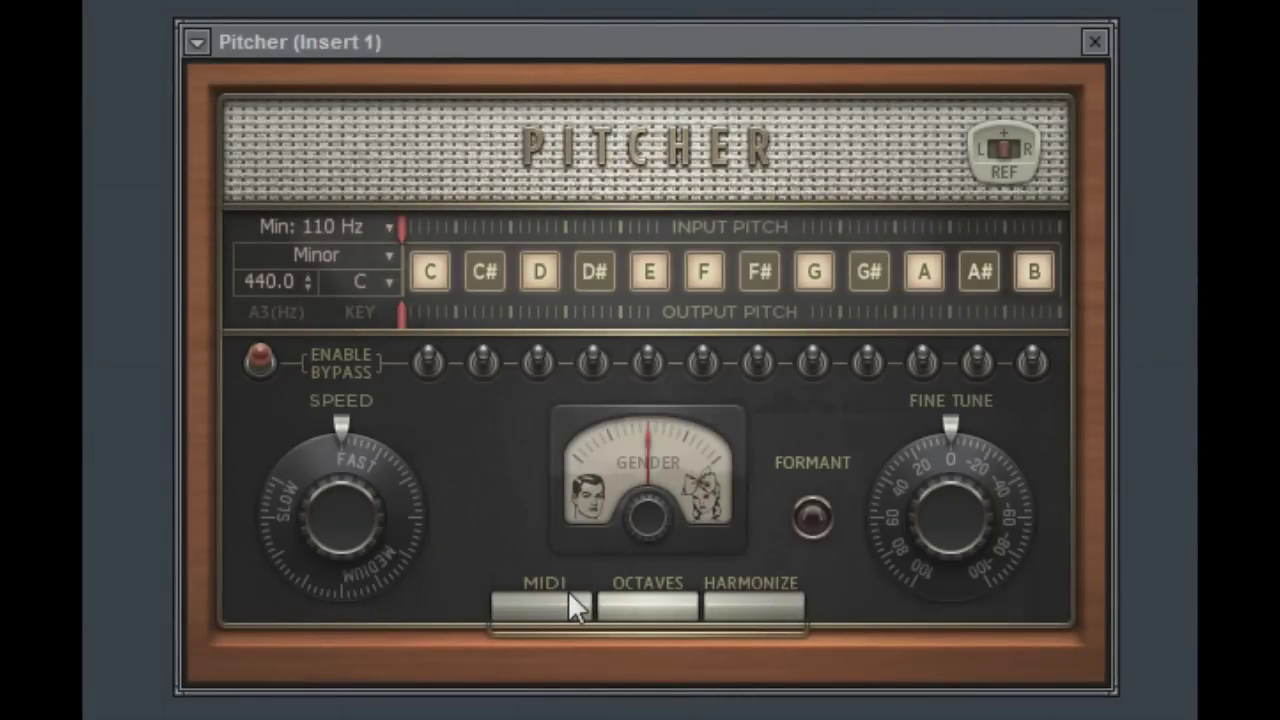